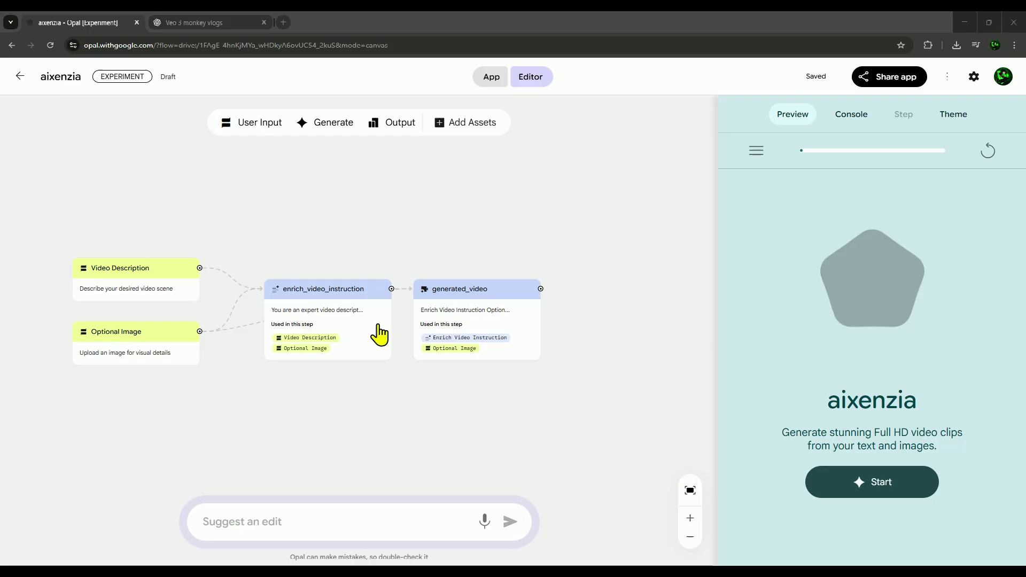
pyautogui.scroll(-5, 379, 335)
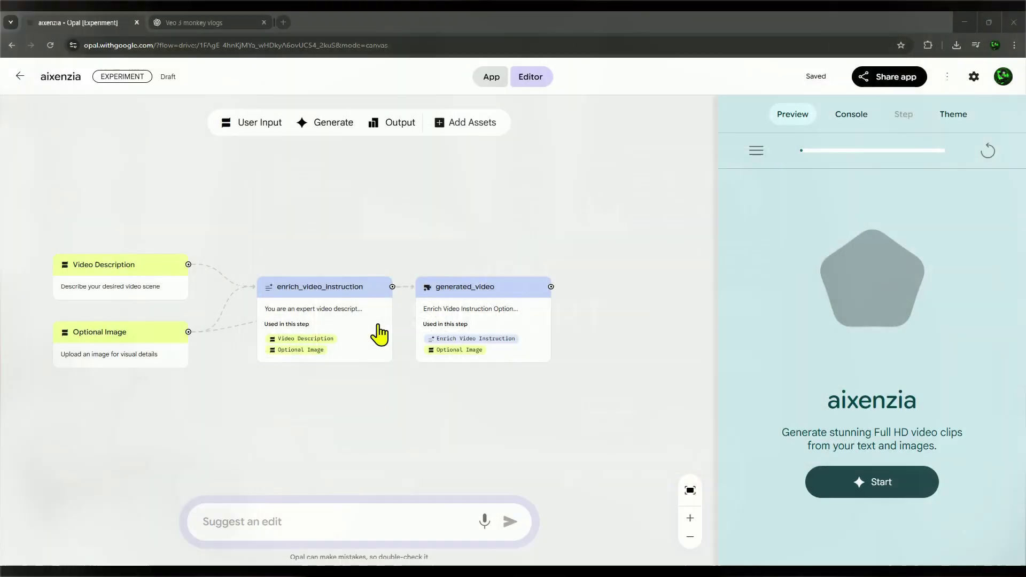
# - In a new tab, search Google for 'chrome store' and open the Chrome Web Store
pyautogui.hotkey('ctrl', 't')
pyautogui.click(385, 245)
pyautogui.write('chrome store')
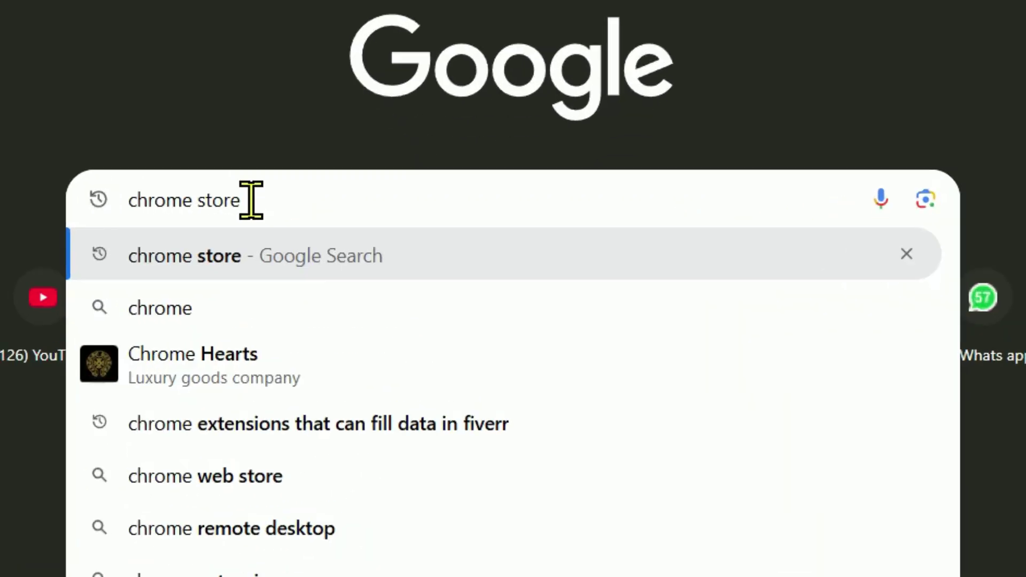
pyautogui.press('Return')
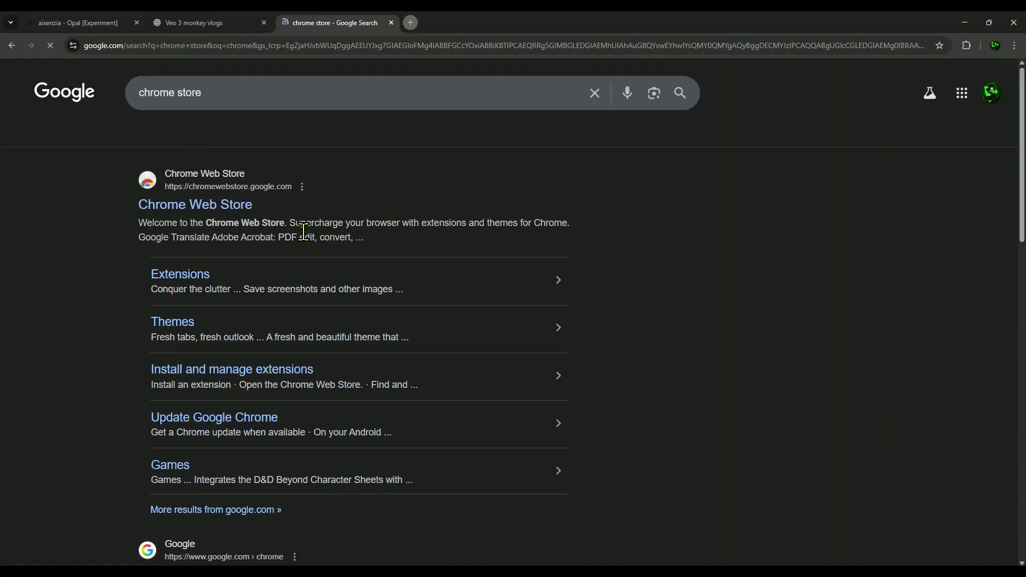
pyautogui.click(196, 206)
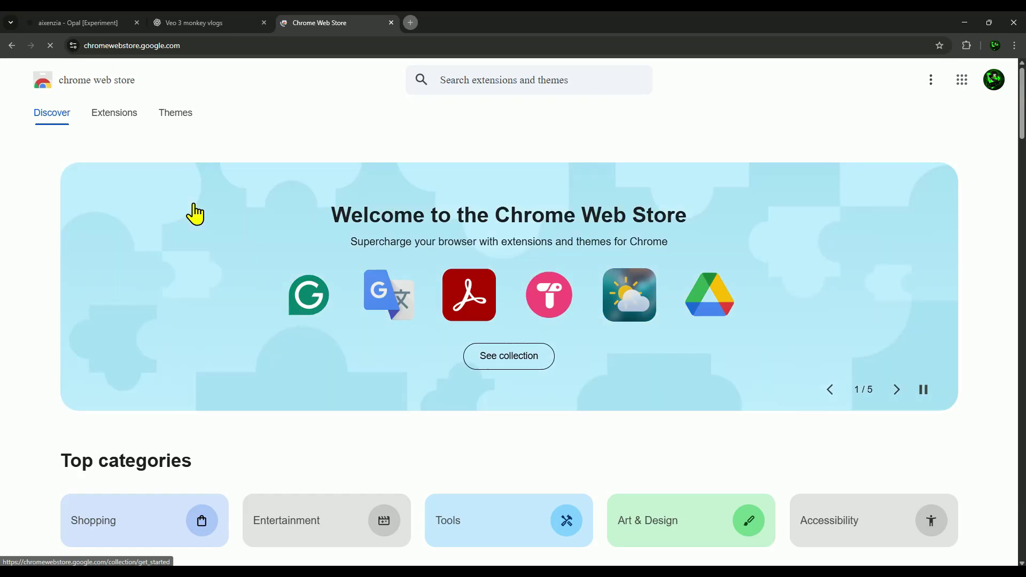
# - Search the Chrome Web Store for 'vpn free'
pyautogui.click(495, 81)
pyautogui.write('vpn f')
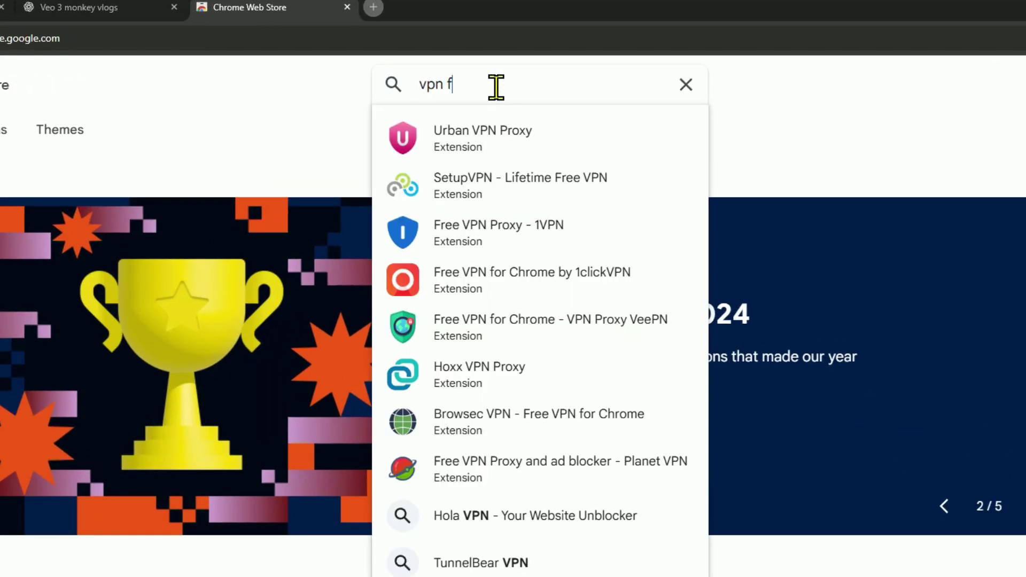
pyautogui.write('ree')
pyautogui.press('Return')
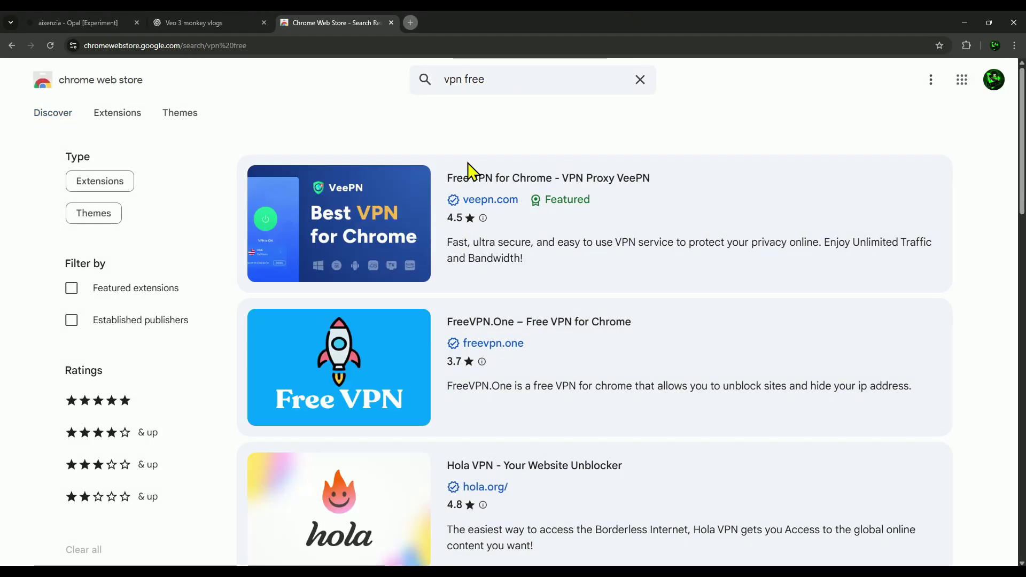
pyautogui.scroll(-8, 348, 229)
pyautogui.scroll(8, 355, 279)
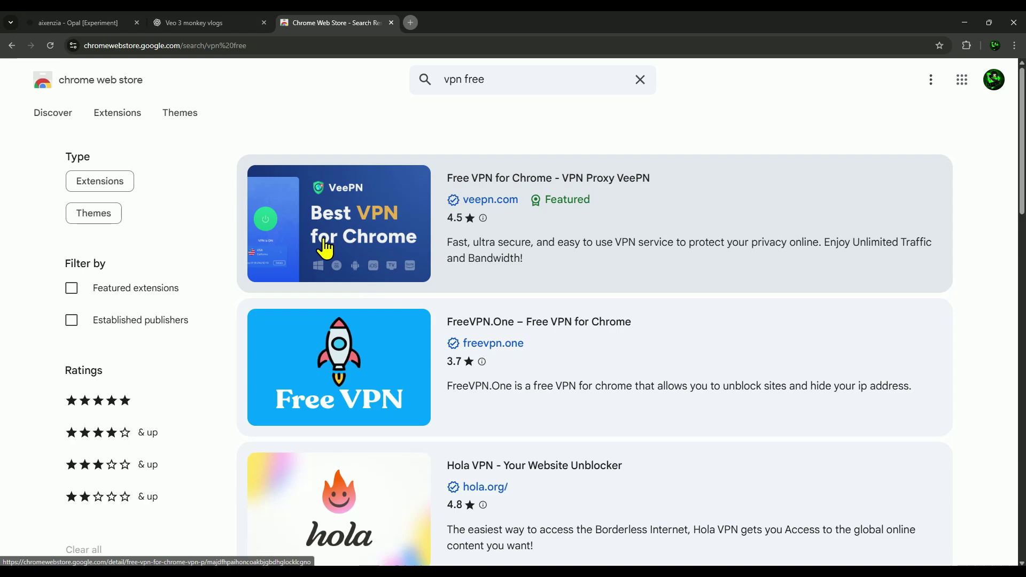
# - Add the 'Free VPN for Chrome - VPN Proxy VeePN' extension to Chrome
pyautogui.click(335, 193)
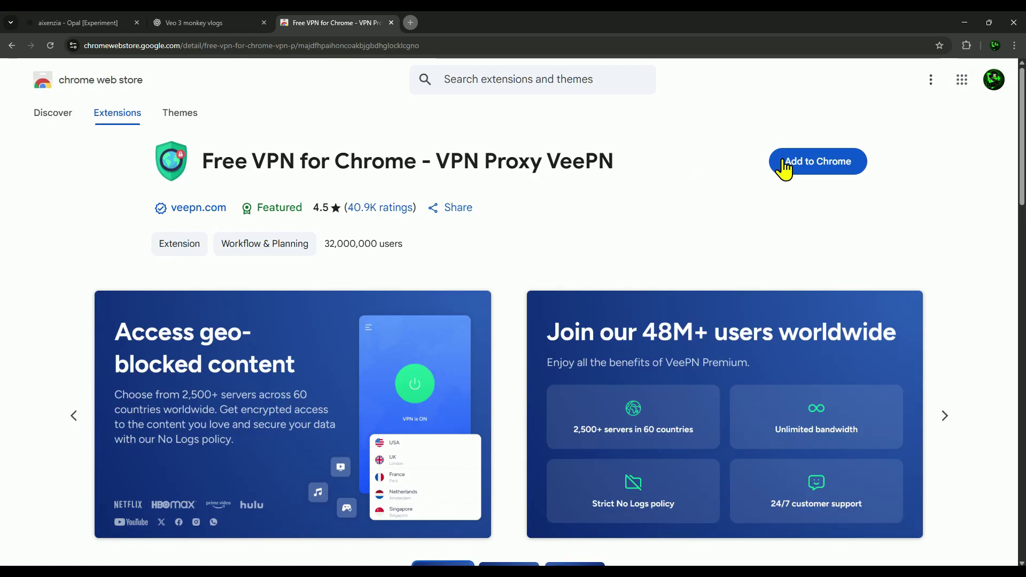
pyautogui.click(784, 162)
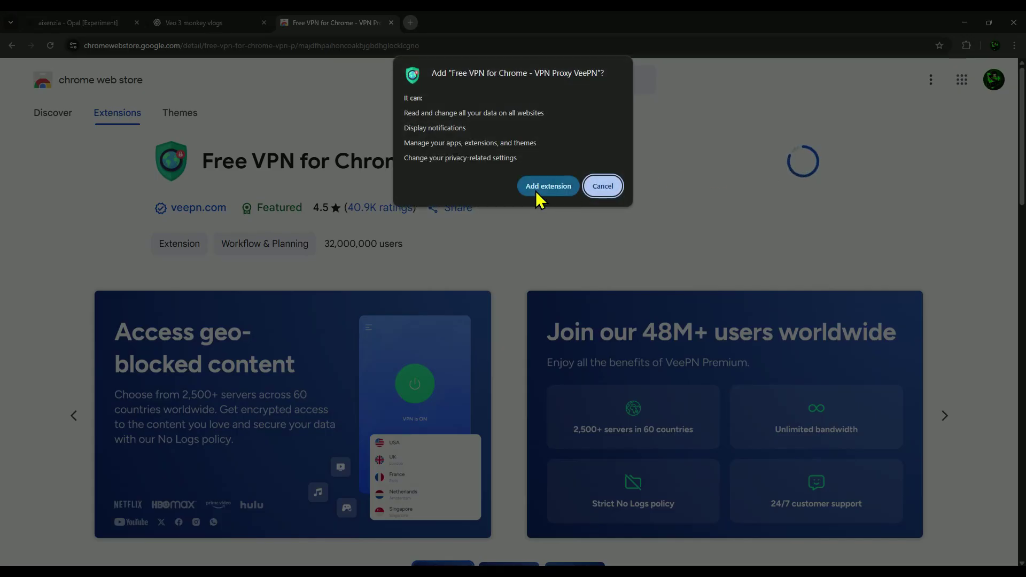
pyautogui.click(540, 186)
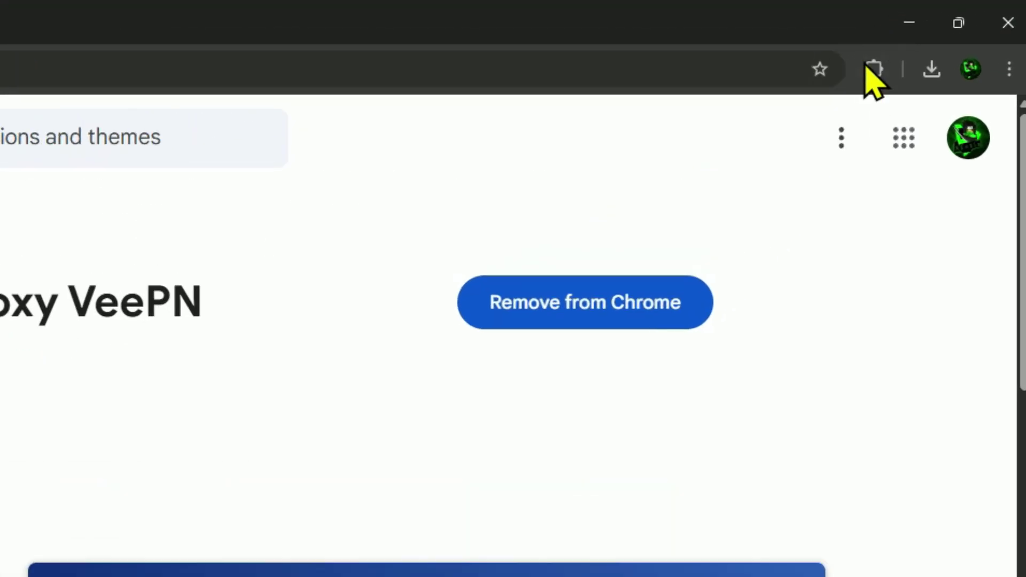
# - Open VeePN from the Extensions menu and finish its onboarding screens
pyautogui.click(948, 45)
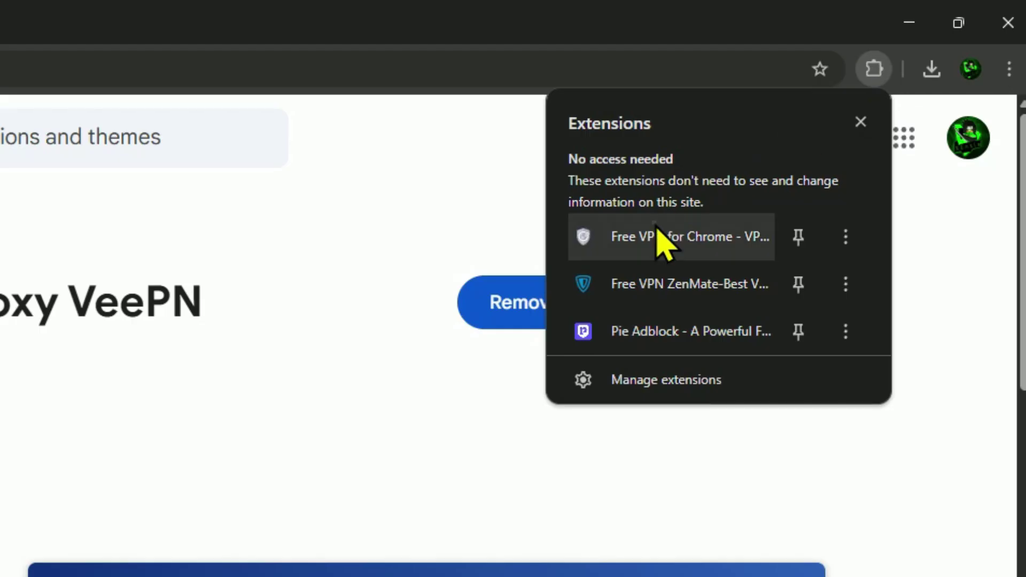
pyautogui.click(657, 229)
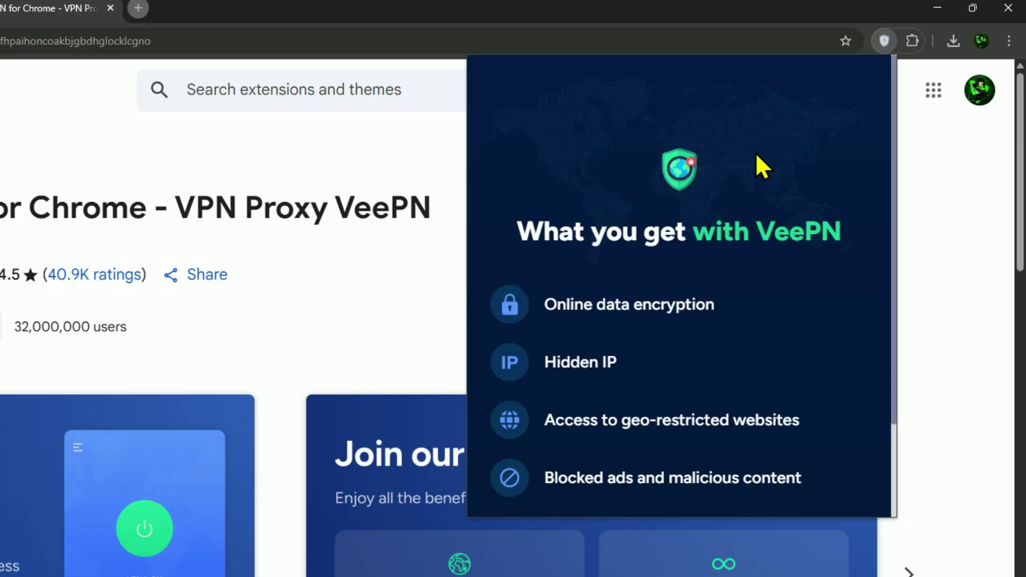
pyautogui.click(833, 500)
pyautogui.click(833, 499)
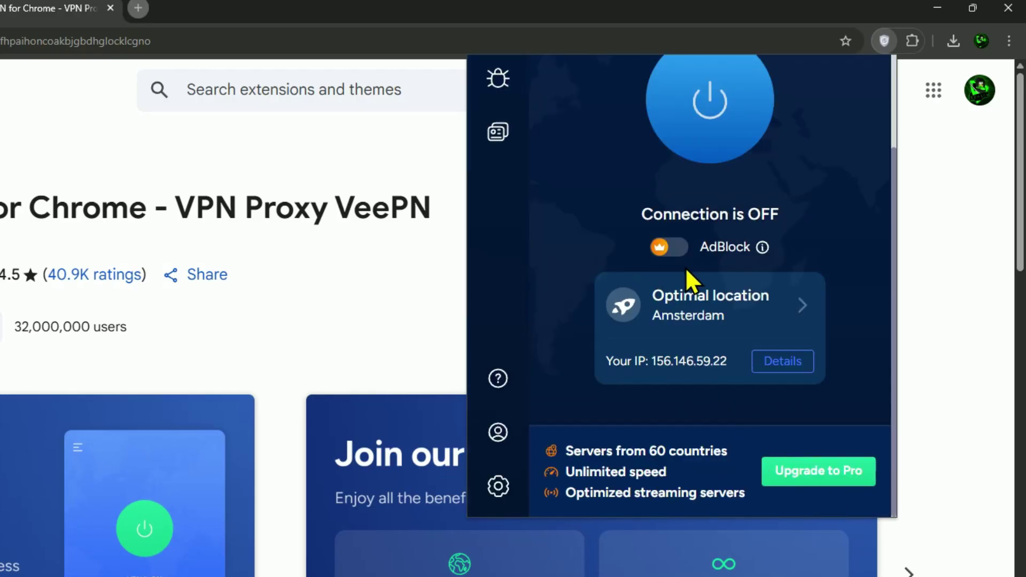
# - Select the USA > Oregon server location and connect the VPN
pyautogui.click(707, 309)
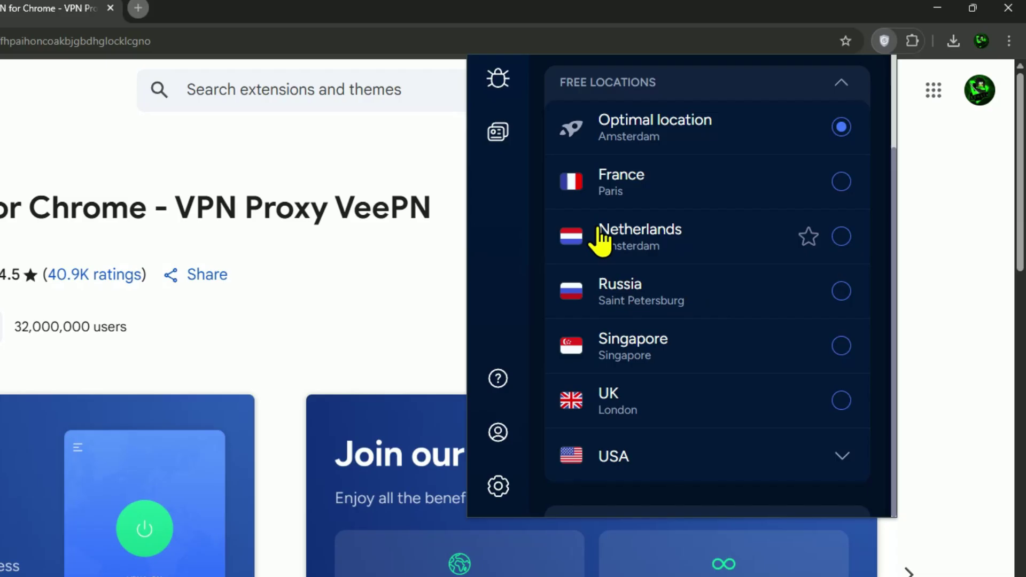
pyautogui.scroll(-3, 701, 243)
pyautogui.click(662, 309)
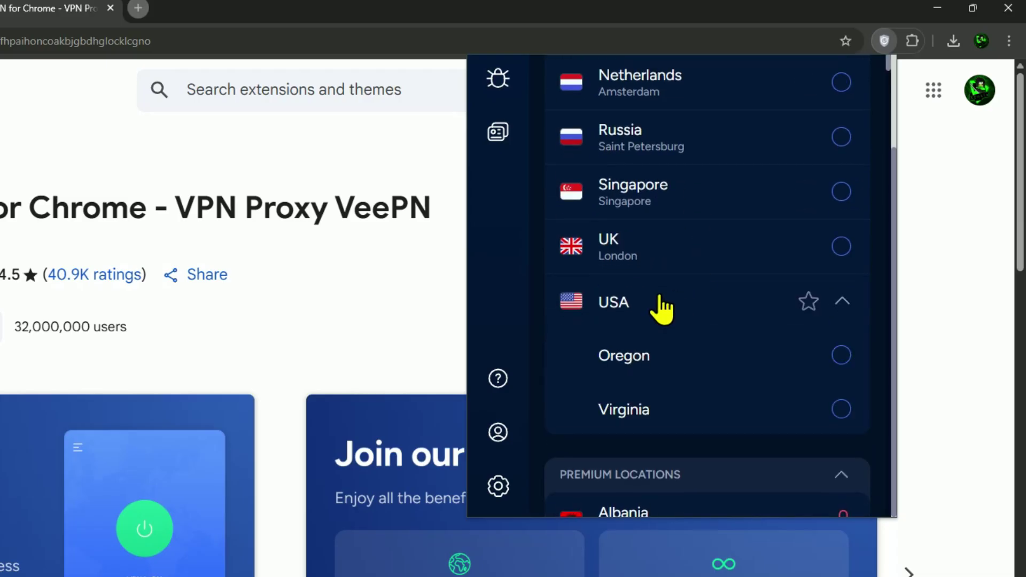
pyautogui.click(636, 352)
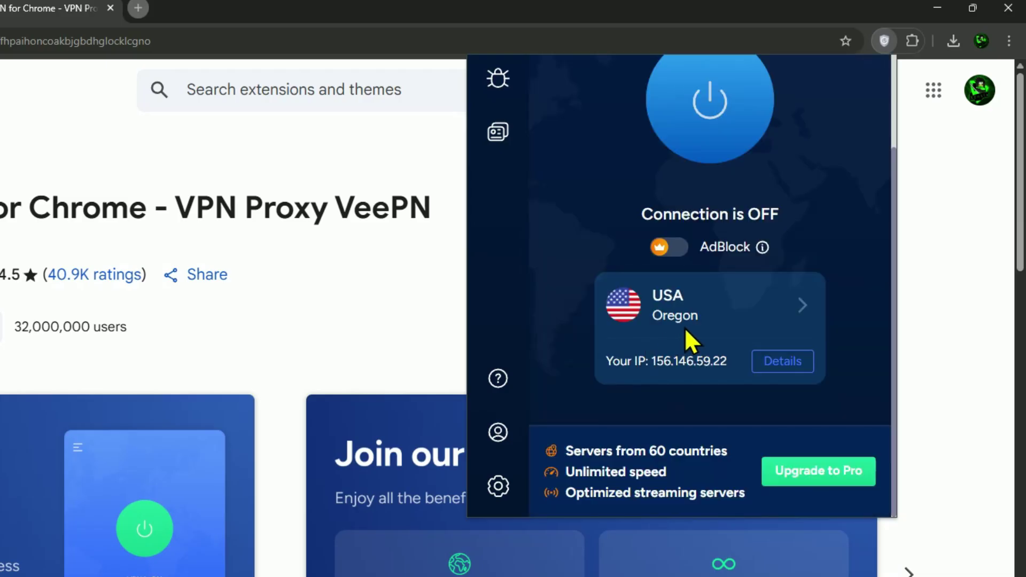
pyautogui.click(701, 208)
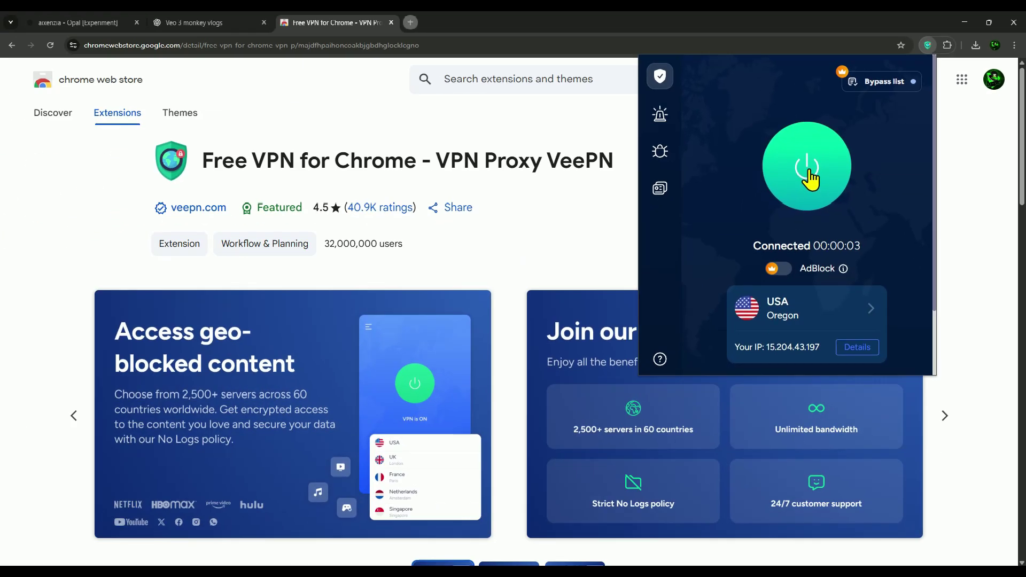
# - In a new tab, open the shared aixenzia Opal app link copied from WordPad
pyautogui.click(410, 23)
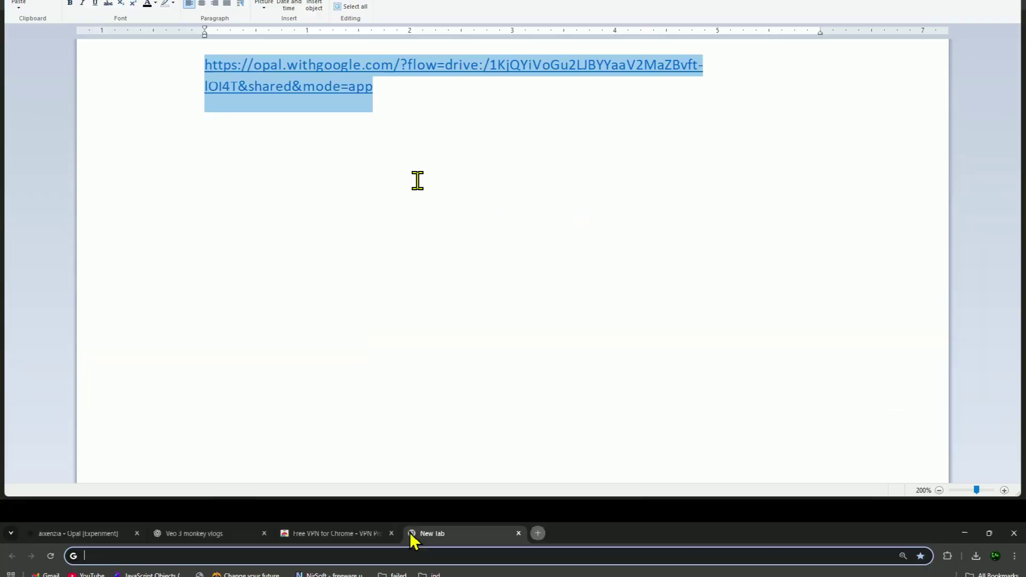
pyautogui.click(390, 165)
pyautogui.moveTo(389, 165); pyautogui.dragTo(95, 98)
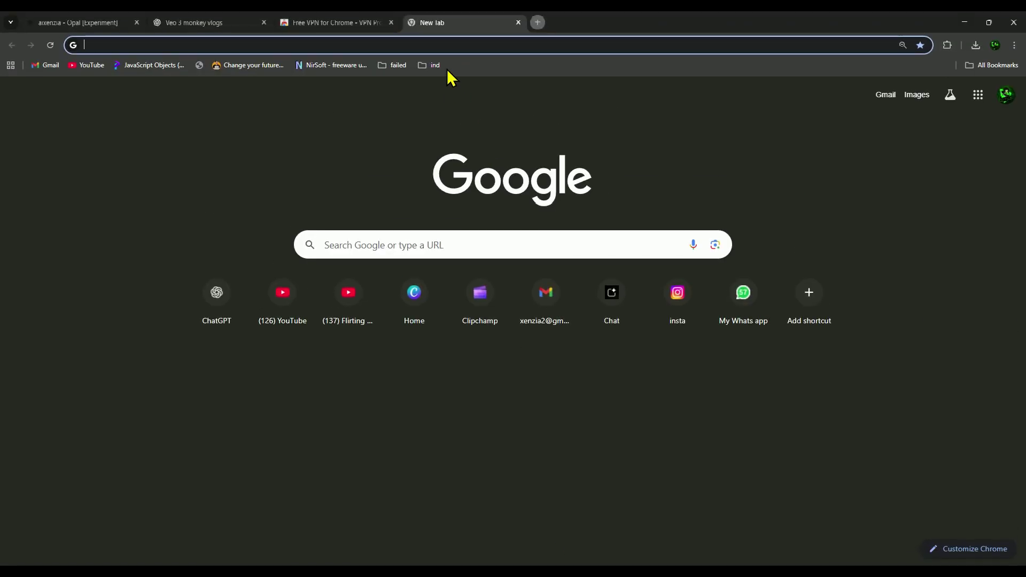
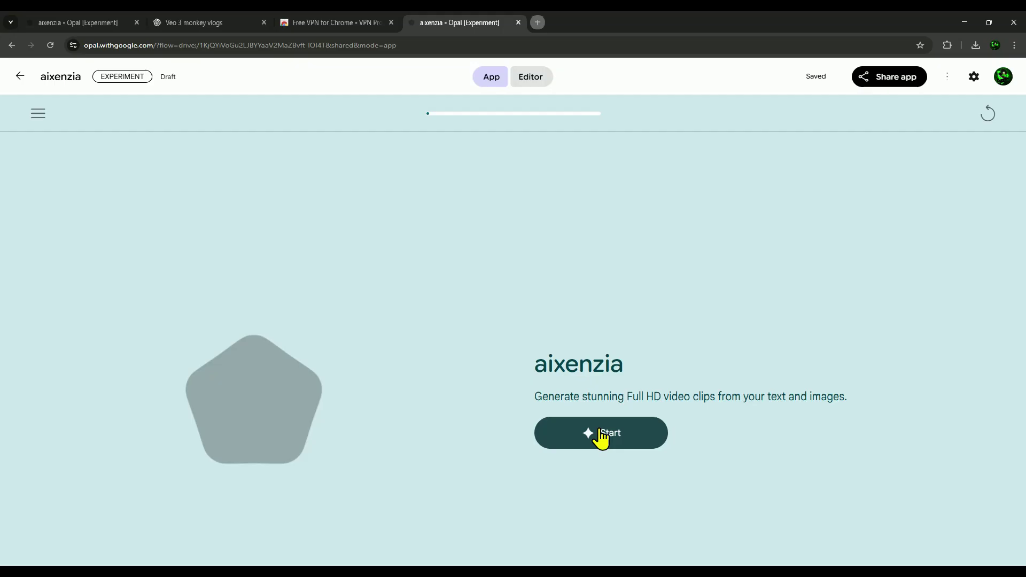
# - Start the aixenzia app and paste the city-runner scene description
pyautogui.click(599, 434)
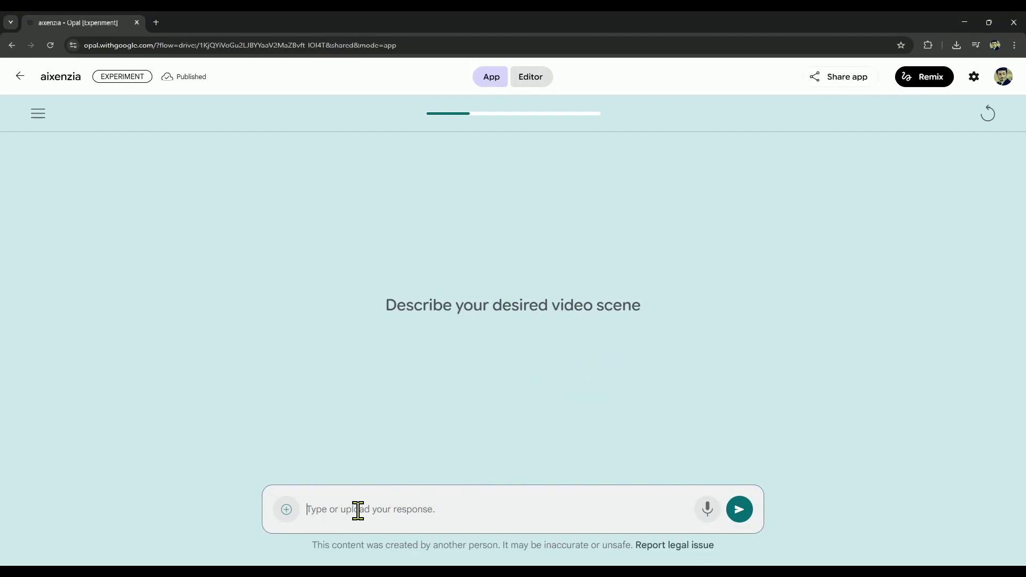
pyautogui.write('sports sunglasses, running on the busy streets in the city center. The moody aesthetic of the dark atmosphere film, the granular film appearance shots, the fast-paced movement blur and the chaotic, busy energy.')
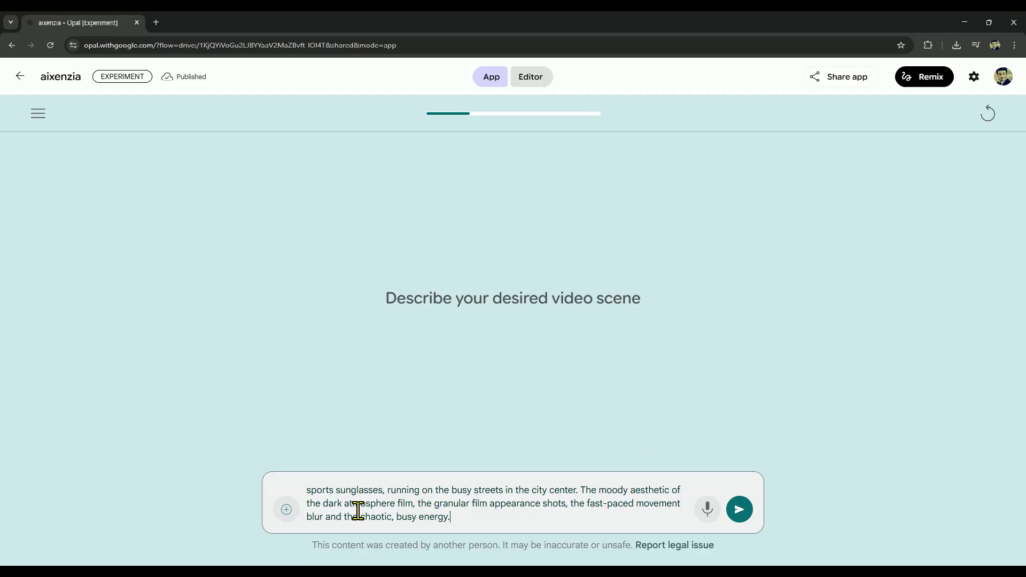
pyautogui.scroll(2, 362, 509)
pyautogui.moveTo(307, 491); pyautogui.dragTo(424, 491)
pyautogui.moveTo(496, 496); pyautogui.dragTo(495, 504)
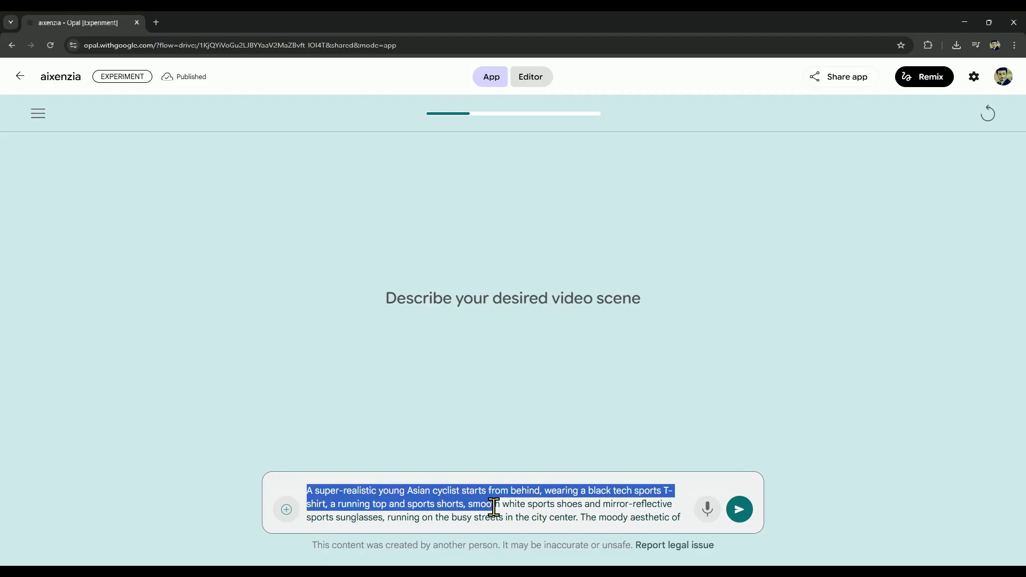
pyautogui.scroll(-2, 496, 508)
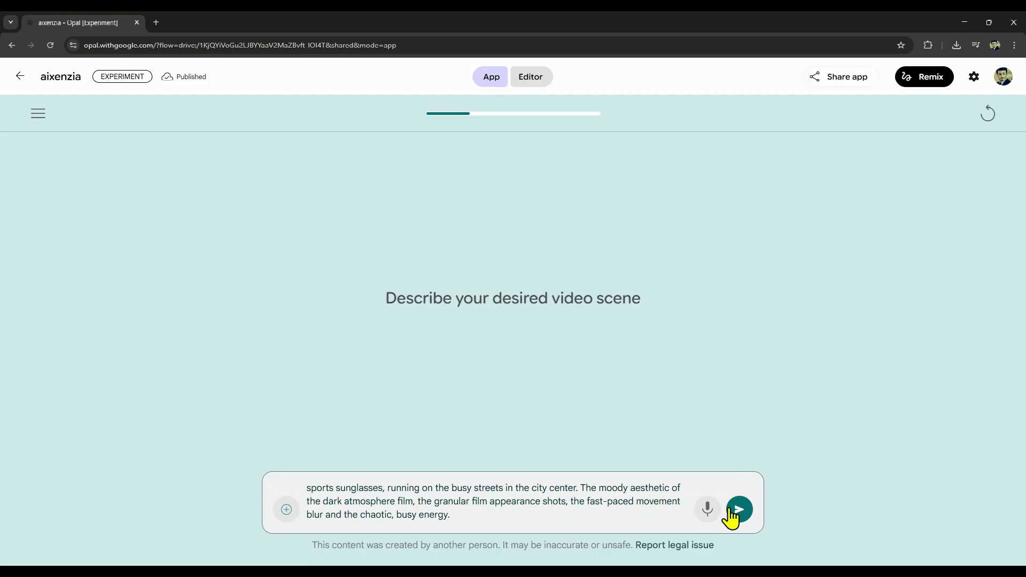
# - Submit the description without an image and play the generated 8-second city-street video
pyautogui.click(731, 510)
pyautogui.click(735, 511)
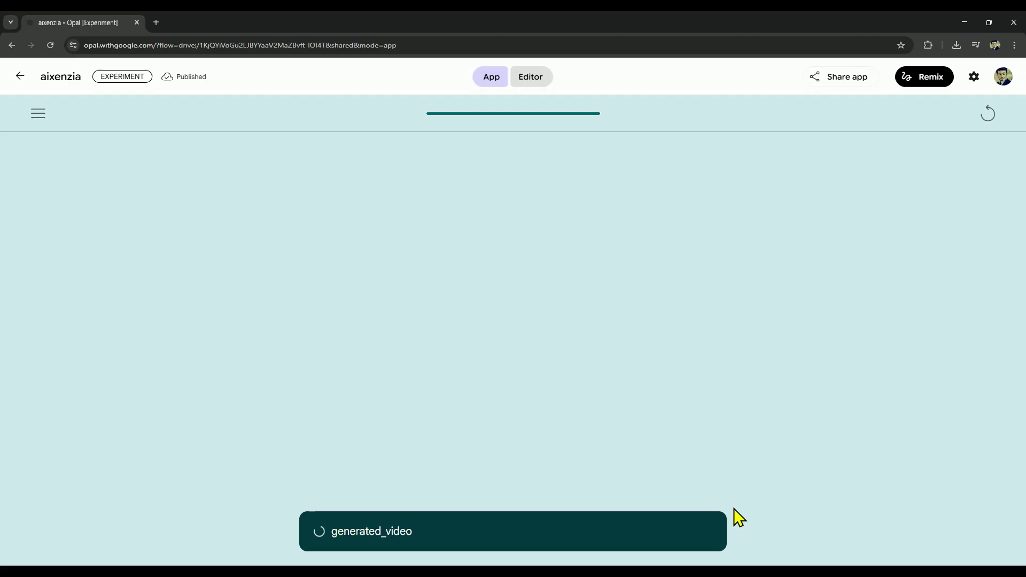
pyautogui.click(353, 403)
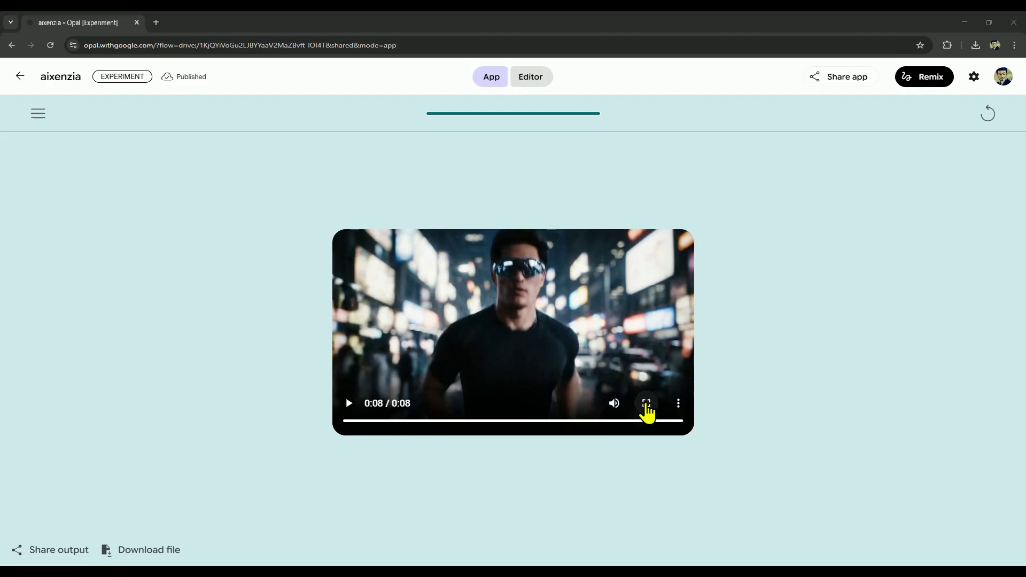
# - Restart the app and submit the enduro-rider scene description
pyautogui.click(989, 113)
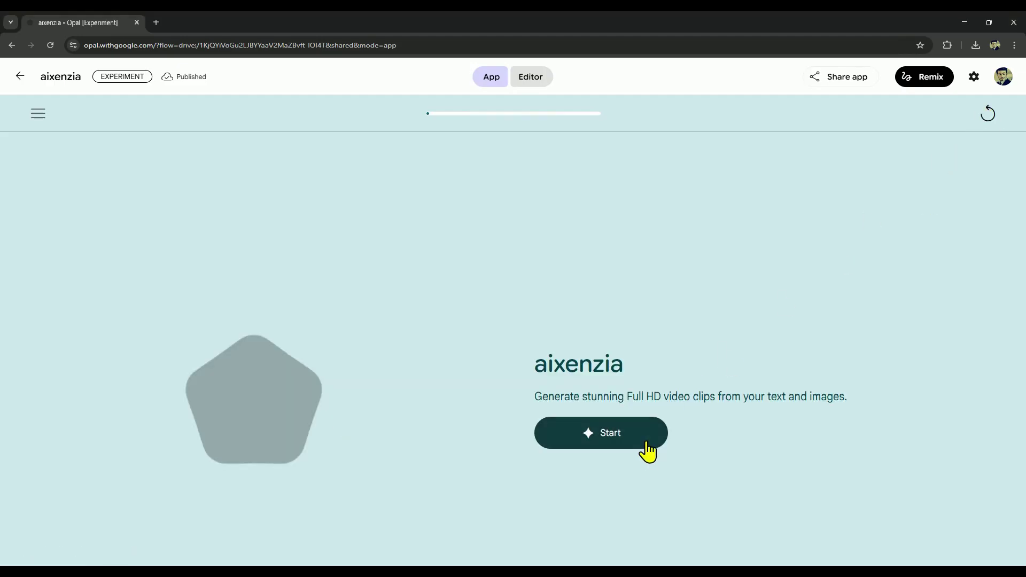
pyautogui.click(609, 439)
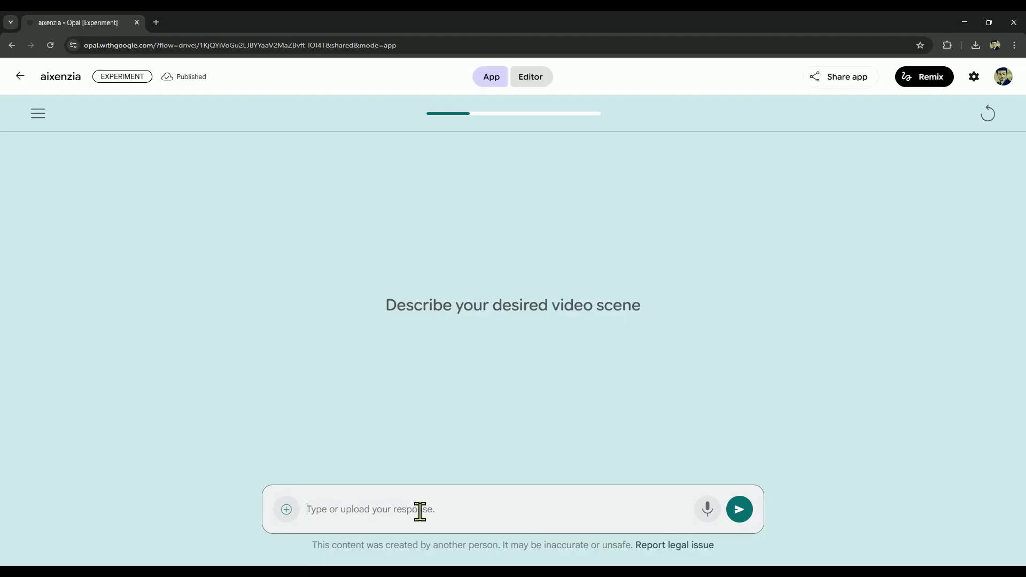
pyautogui.write('a woman on an enduro motorcycle, wearing full riding gear and helmet, standing on the bike while riding, dynamic motion blur effect, forest environment, realistic photography style, sharp details, dramatic sense of speed')
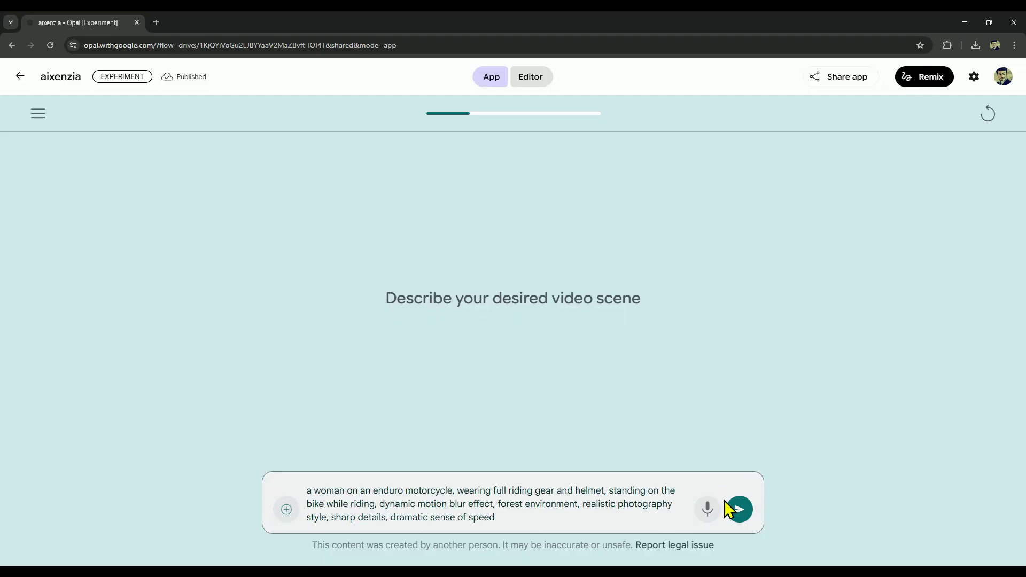
pyautogui.click(739, 509)
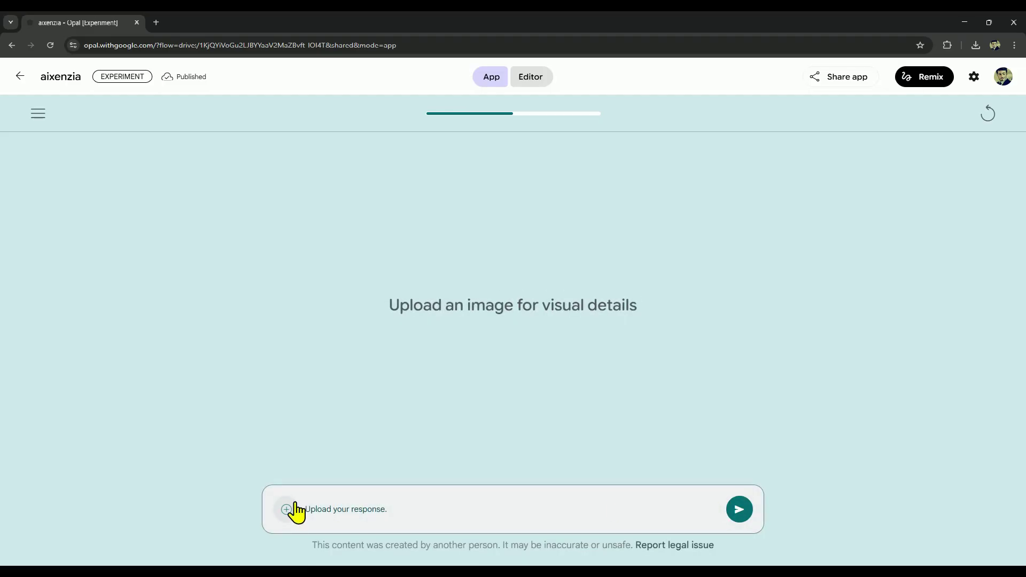
# - Upload the forest dirt-bike photo from the computer, send it, and play the resulting video
pyautogui.click(294, 510)
pyautogui.click(314, 473)
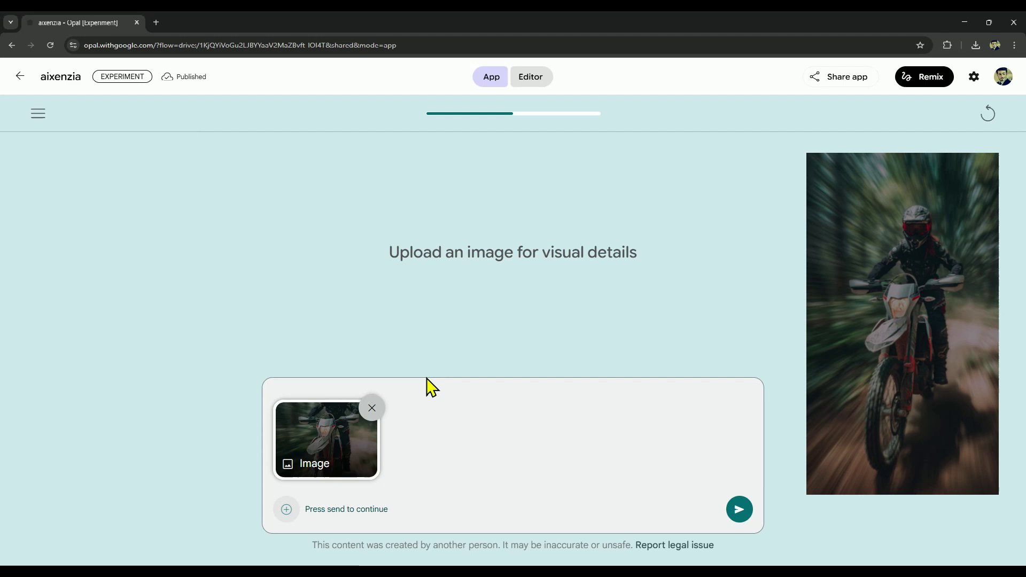
pyautogui.click(739, 510)
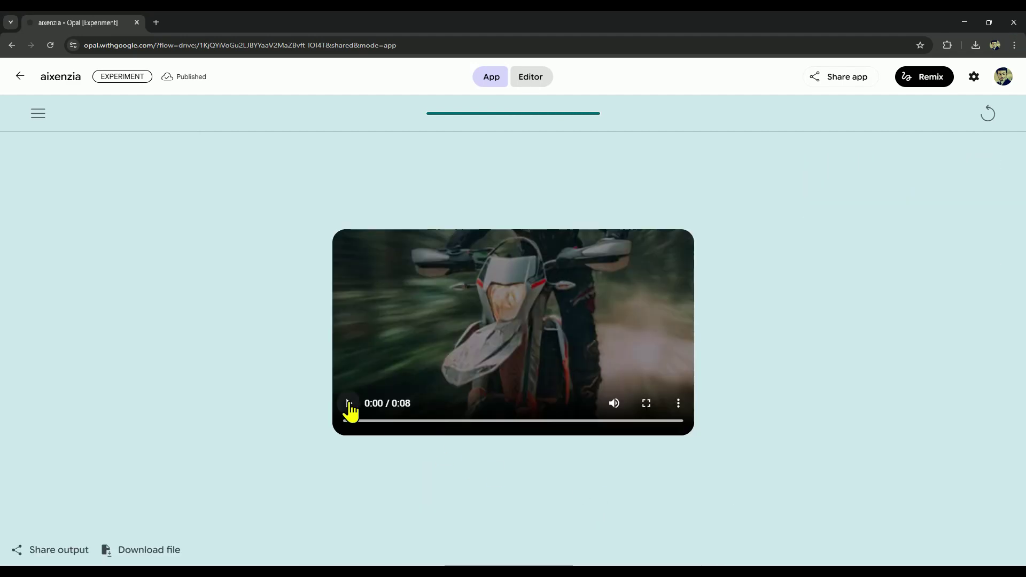
pyautogui.click(349, 403)
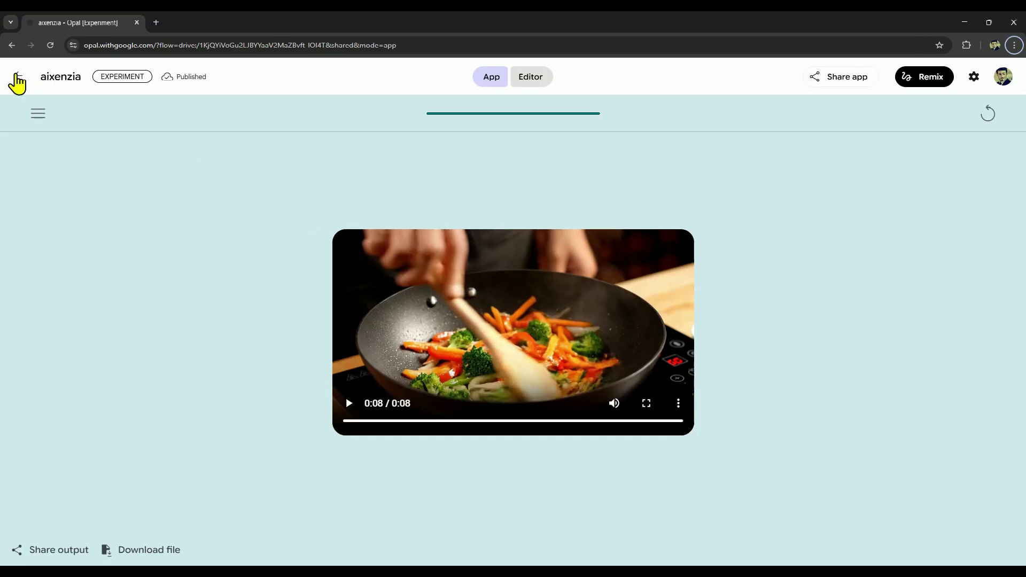
# - Build a new Opal app from the pasted Veo 3 text- and image-to-video request
pyautogui.click(16, 80)
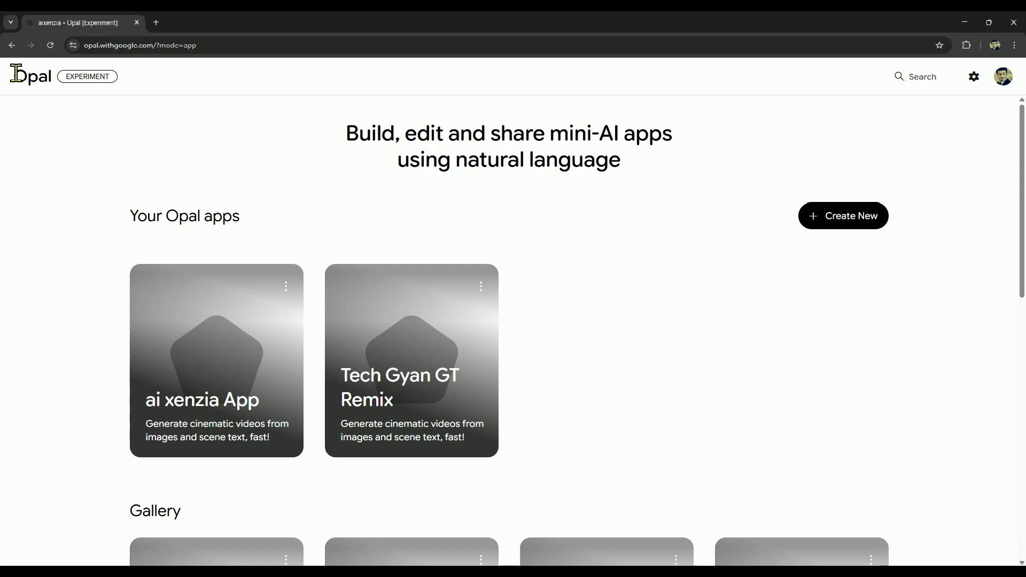
pyautogui.click(850, 221)
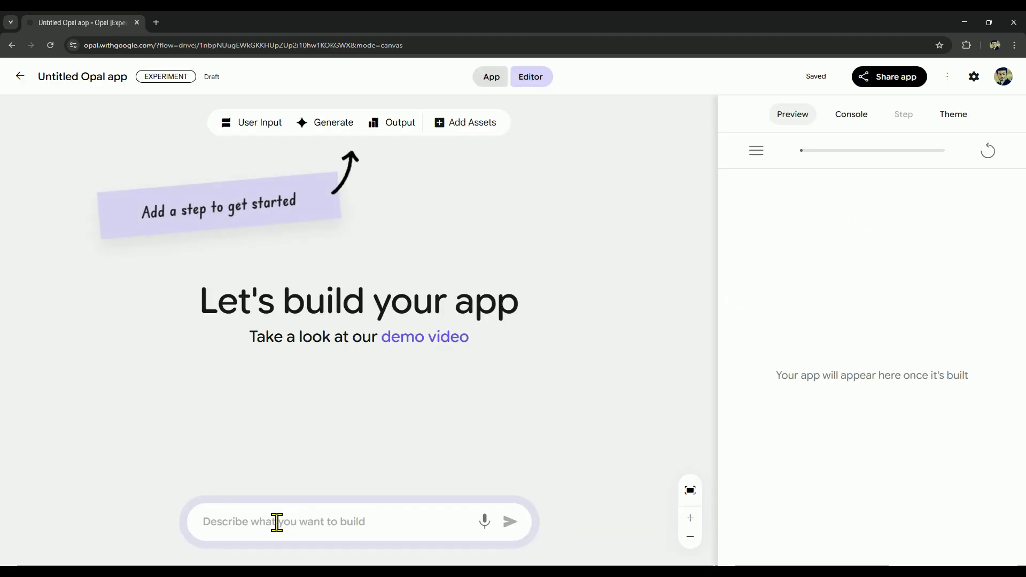
pyautogui.click(276, 523)
pyautogui.write('Make me an app using Veo 3 quality in which I can generate both image-to-video and text-to-video.')
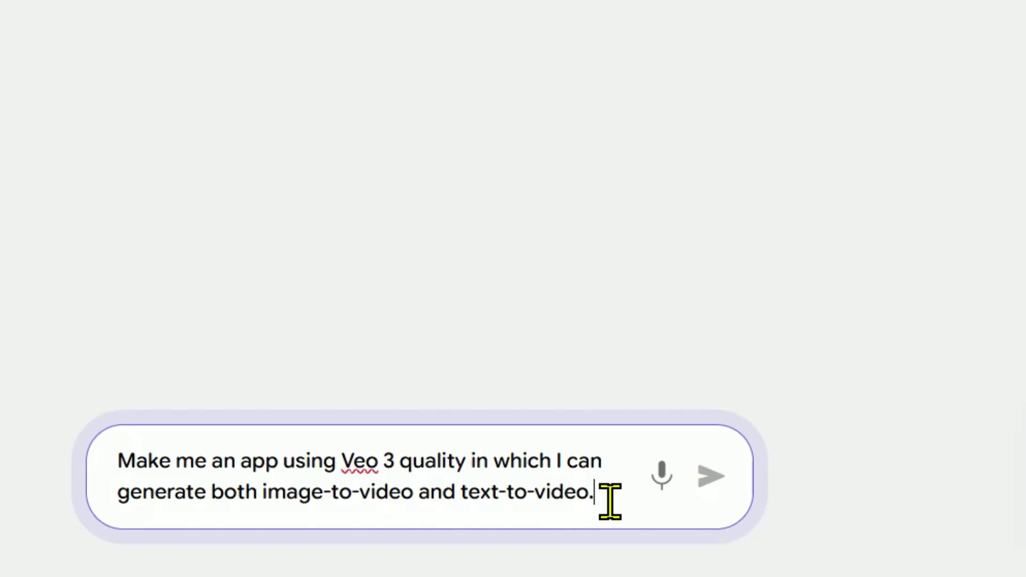
pyautogui.moveTo(455, 524); pyautogui.dragTo(207, 503)
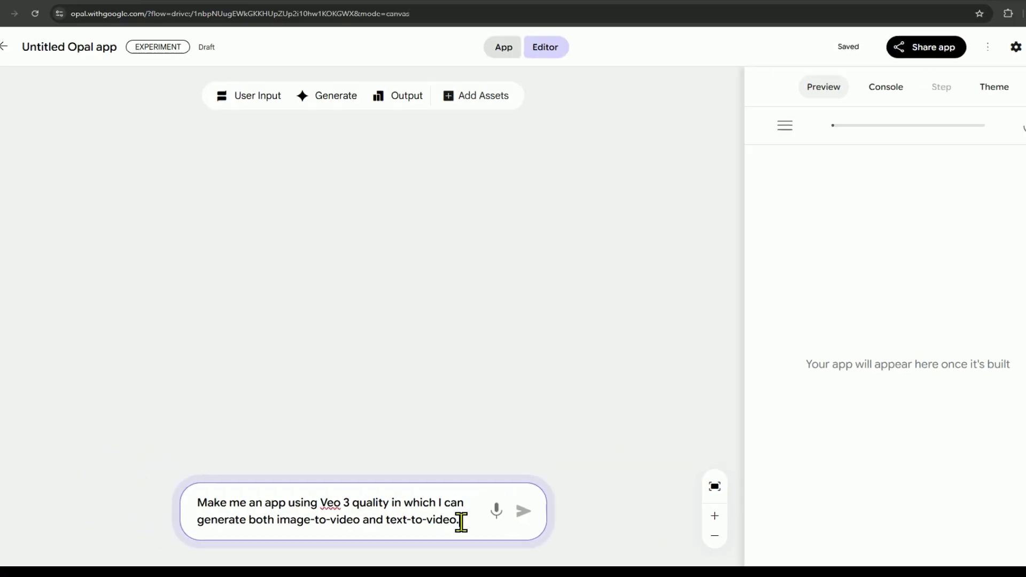
pyautogui.click(711, 475)
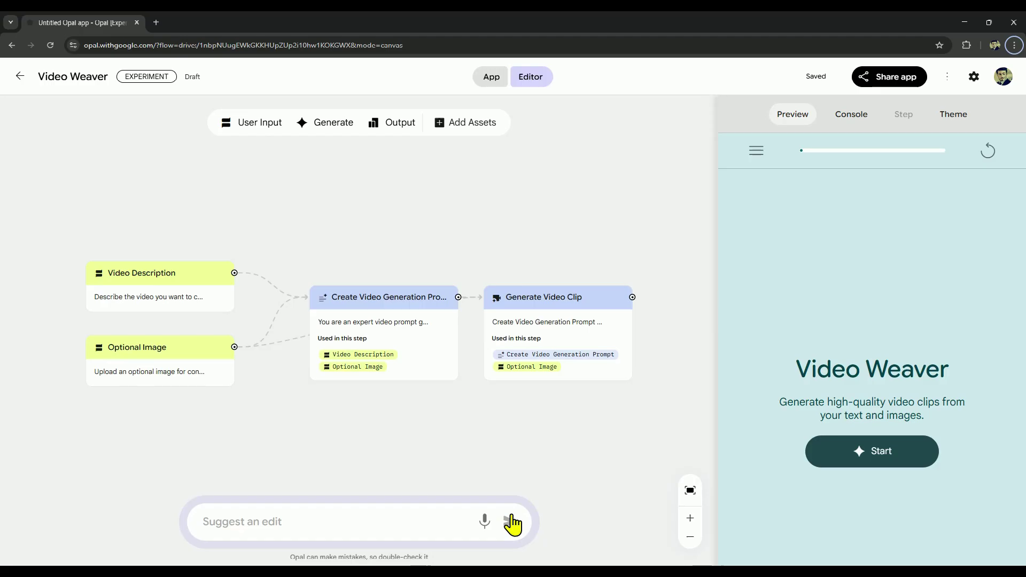
# - Start a Video Weaver preview run and submit the dirt-bike video description
pyautogui.click(856, 465)
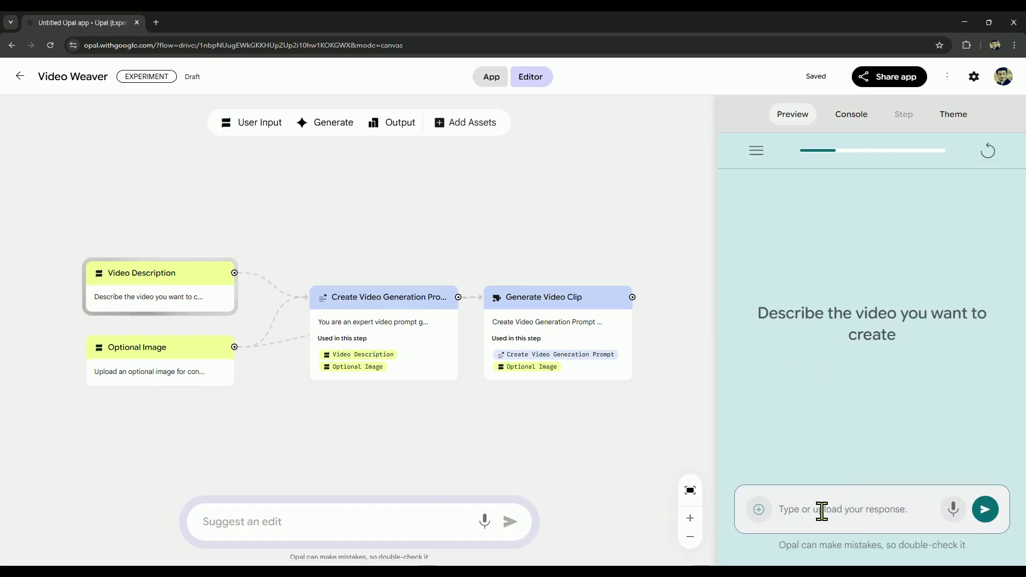
pyautogui.hotkey('ctrl', 'v')
pyautogui.scroll(5, 821, 511)
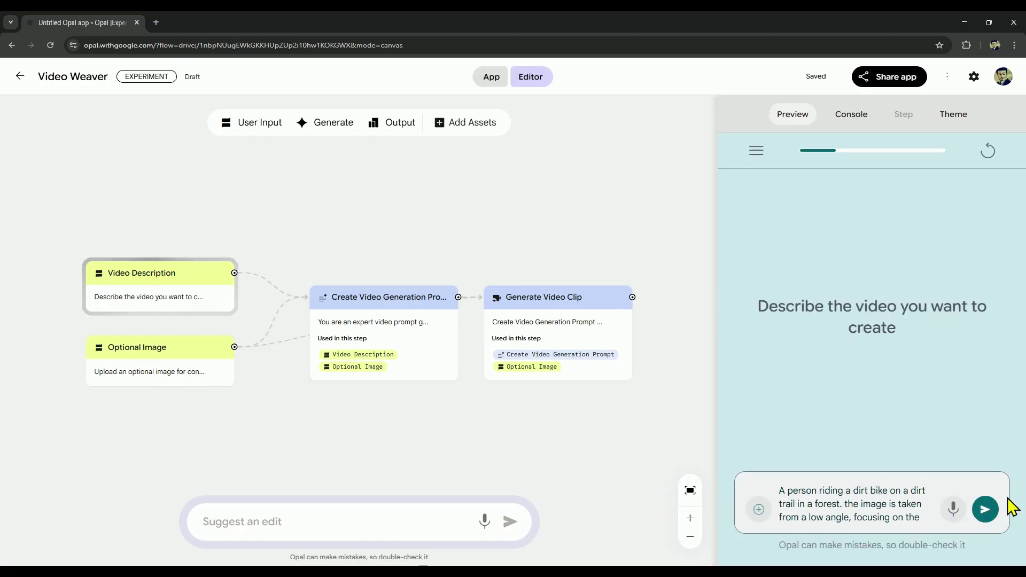
pyautogui.click(985, 509)
# - Upload the rider photo, send it, and play the generated 8-second forest-trail video
pyautogui.click(758, 509)
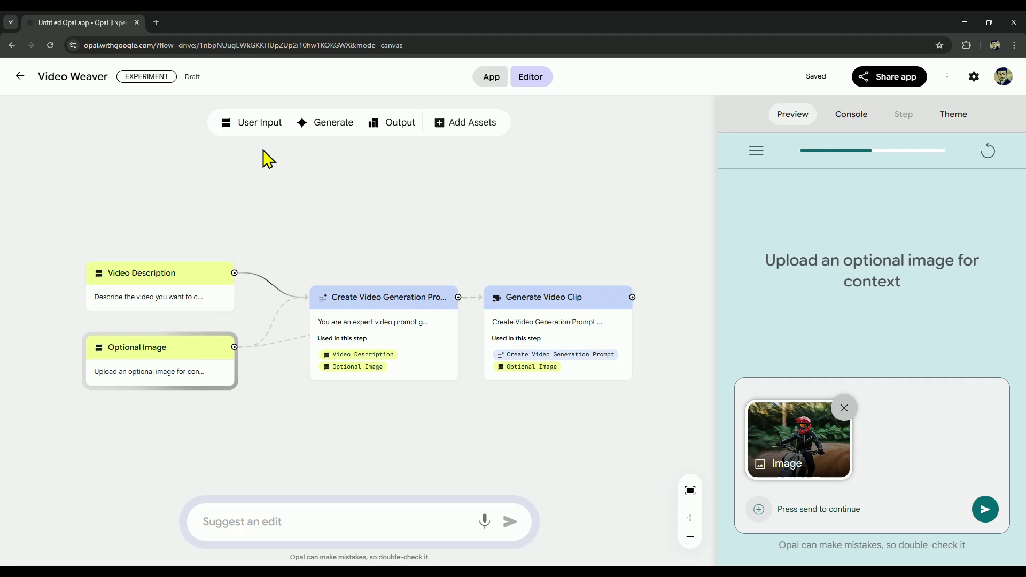
pyautogui.click(985, 510)
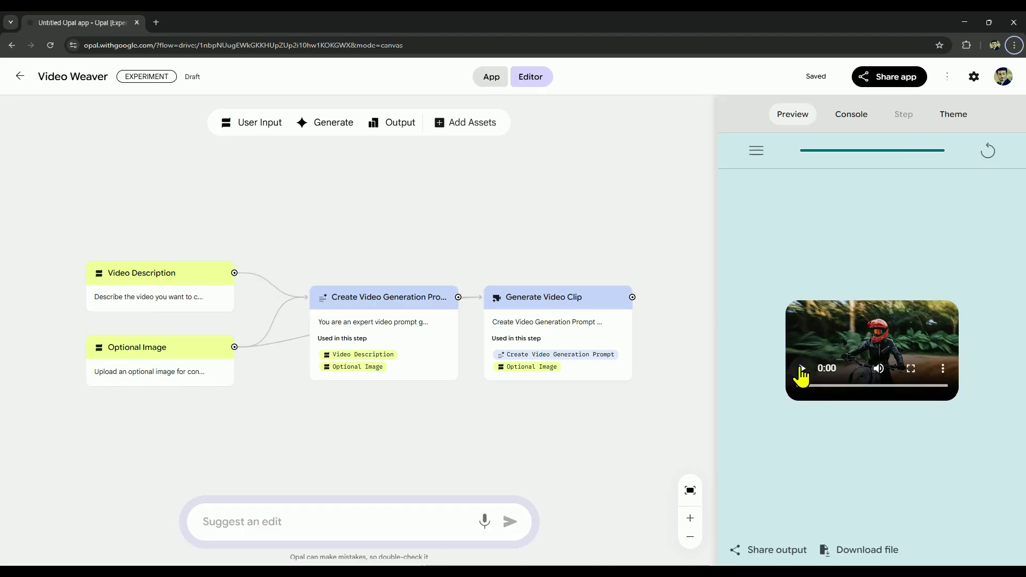
pyautogui.click(801, 369)
pyautogui.click(911, 369)
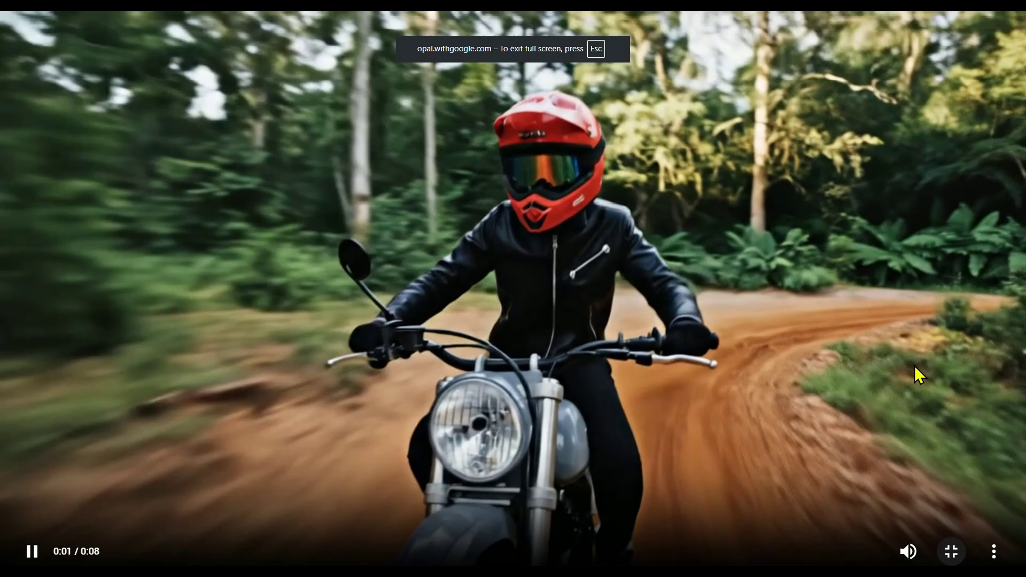